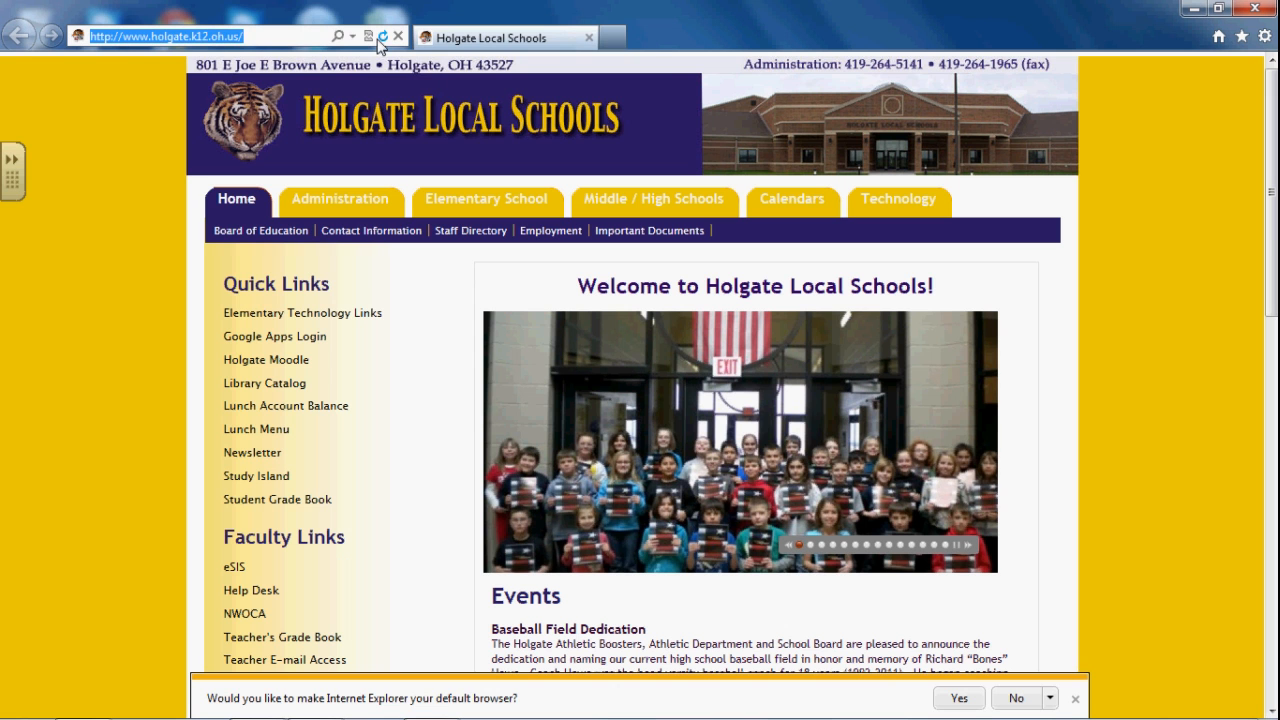
Load schoology.com in Internet Explorer in place of the Holgate Local Schools site
text(schoology)
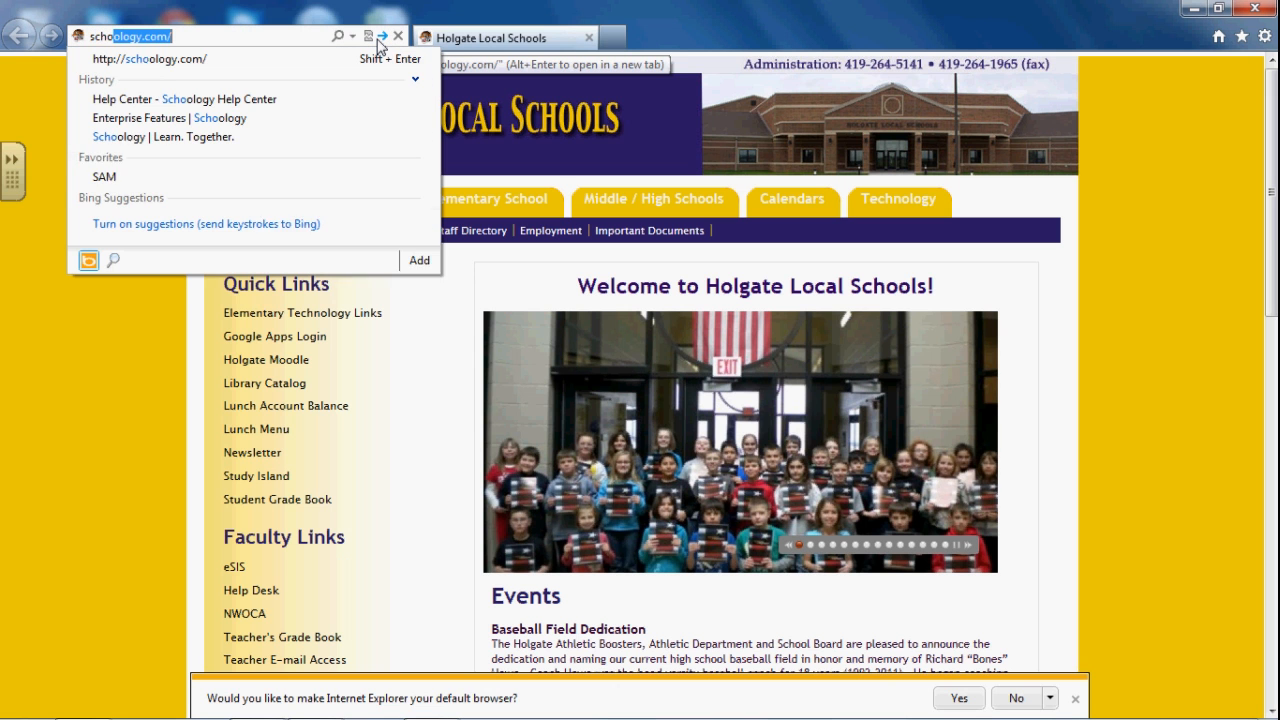
text(.com)
key(Return)
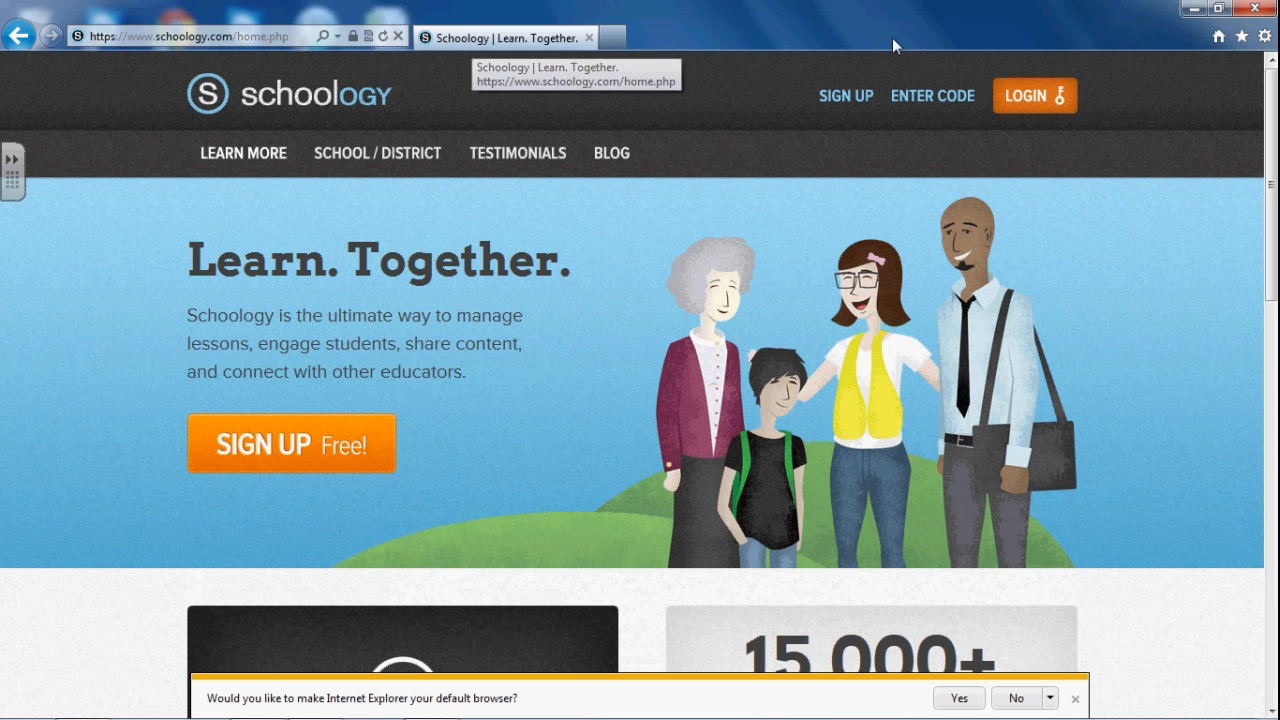
Log in with the teacher's username and password, choosing Holgate Local Schools as the school
click(1030, 104)
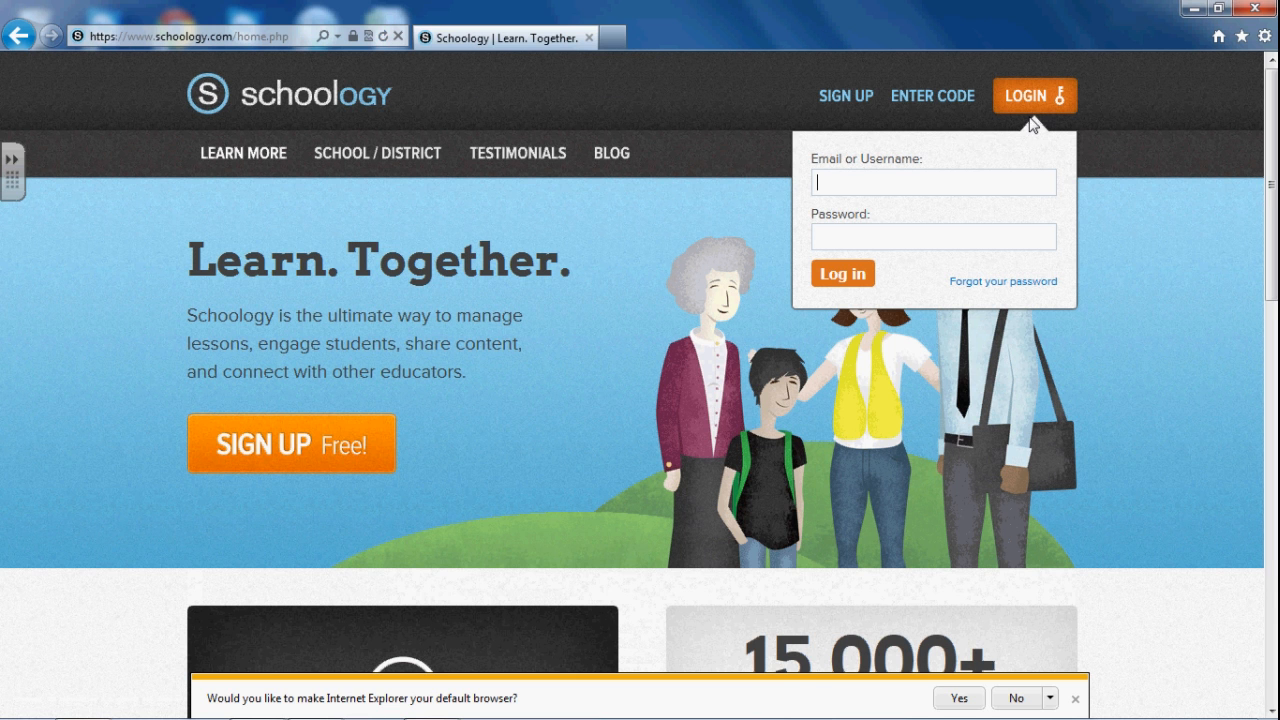
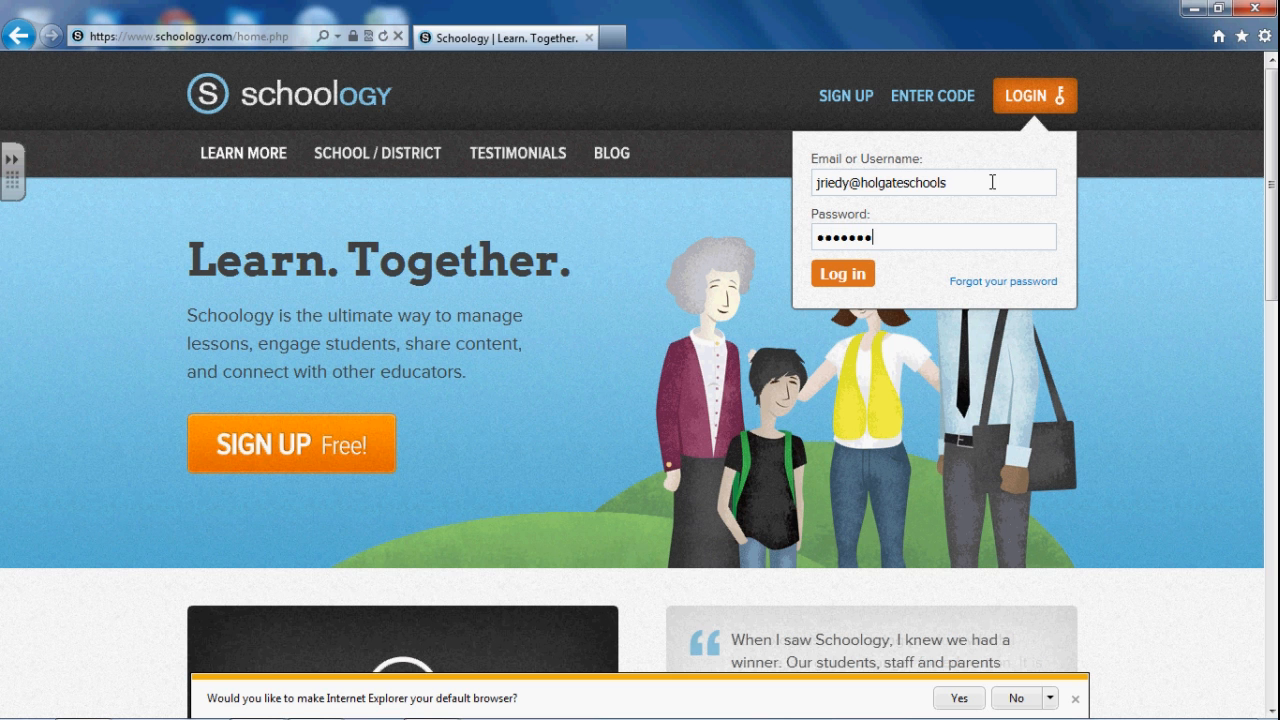
drag(990, 182, 852, 190)
key(BackSpace)
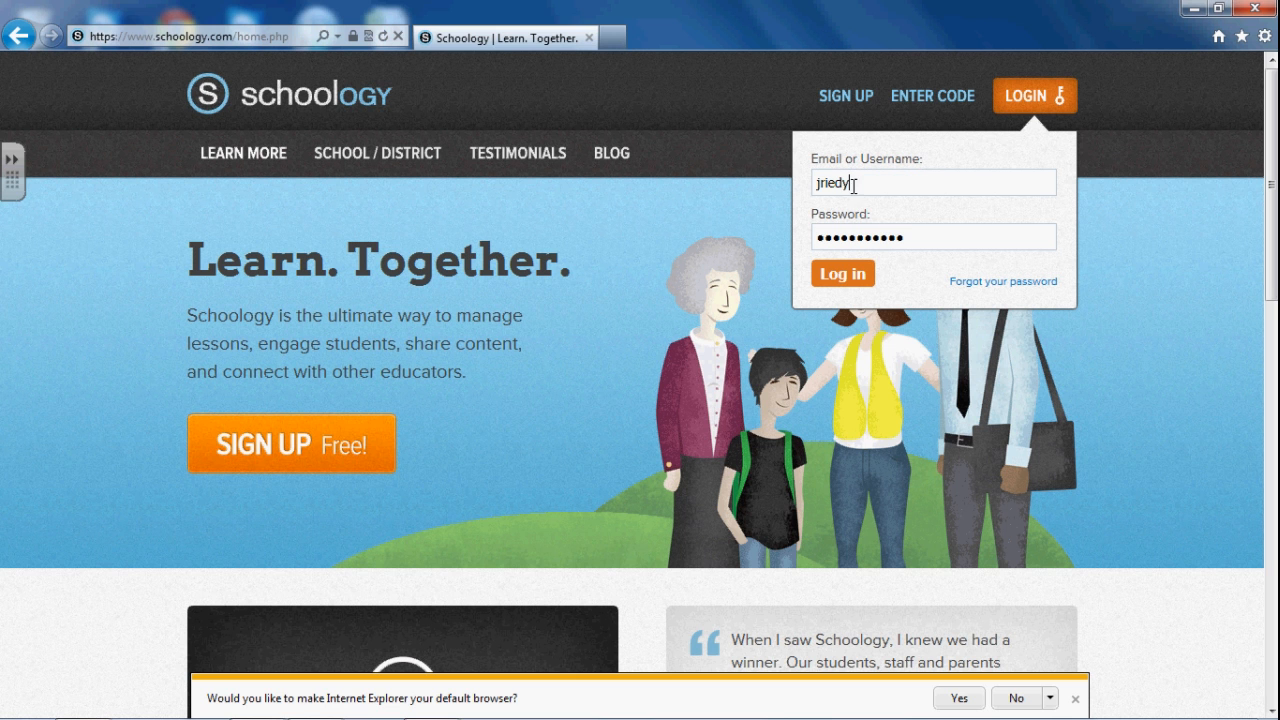
click(852, 292)
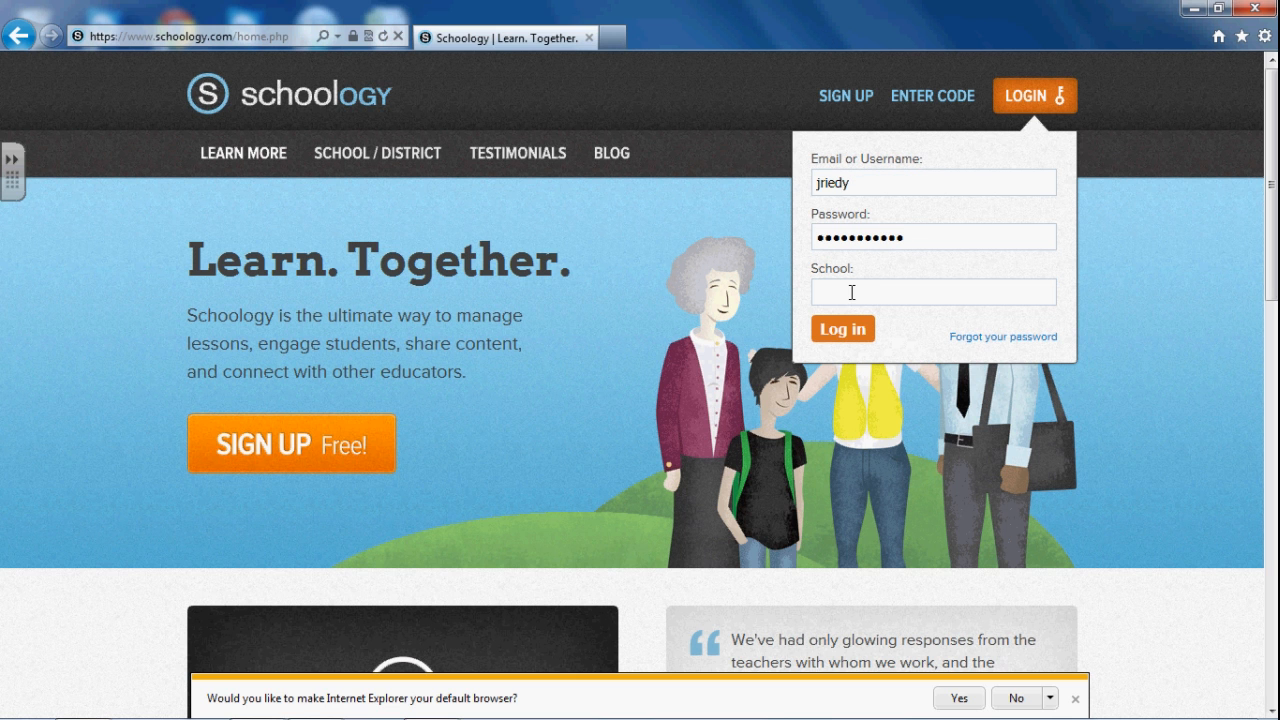
text(holgate)
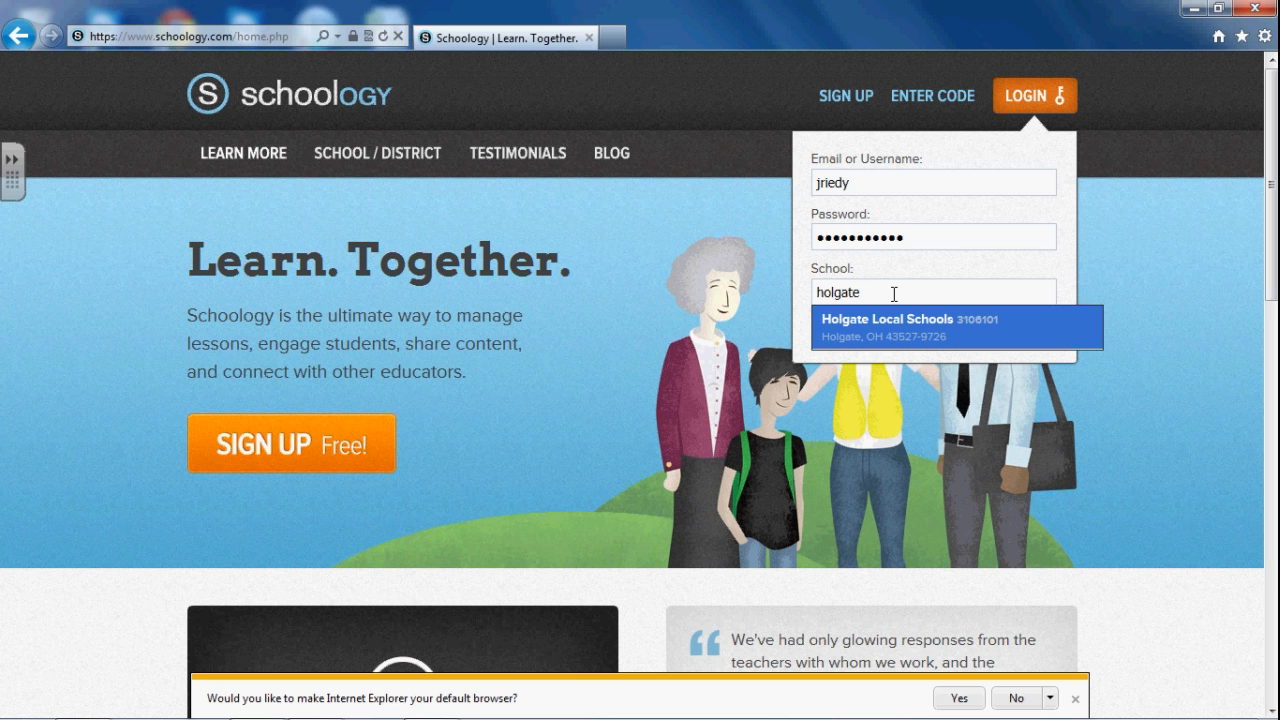
click(872, 330)
click(846, 335)
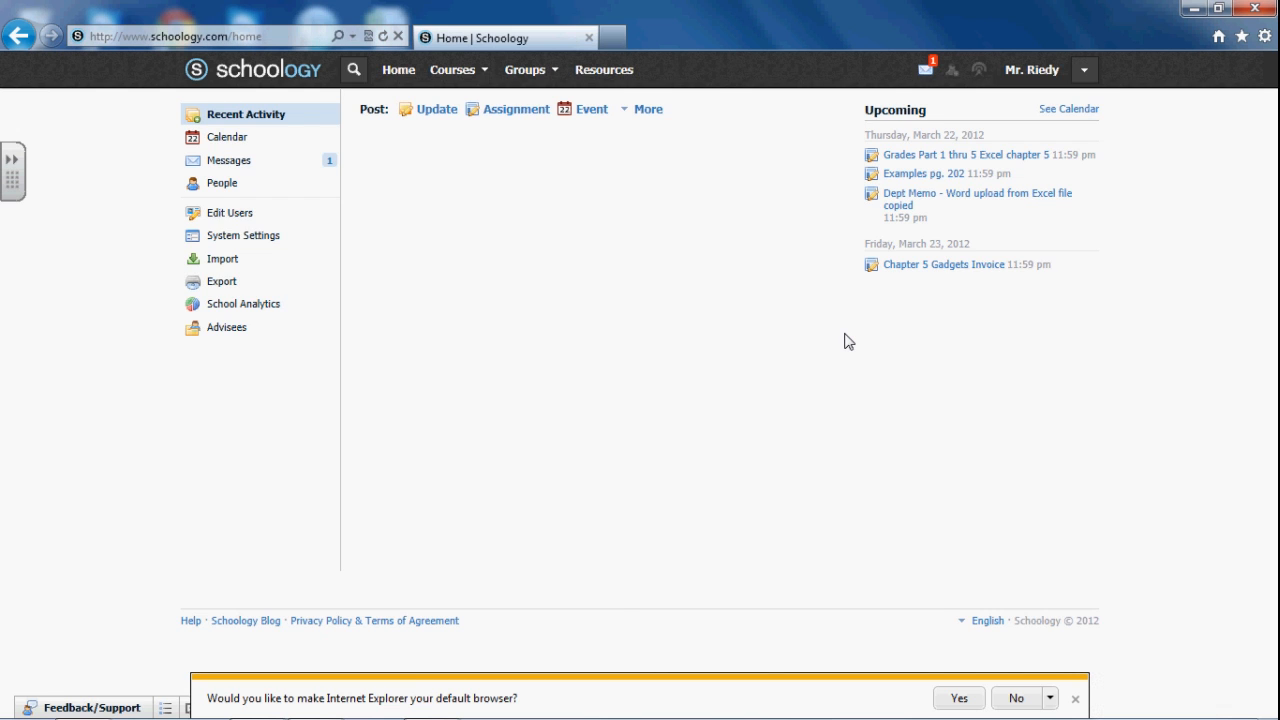
Decline the default-browser prompt and bring up the account menu beside the user name
click(1016, 699)
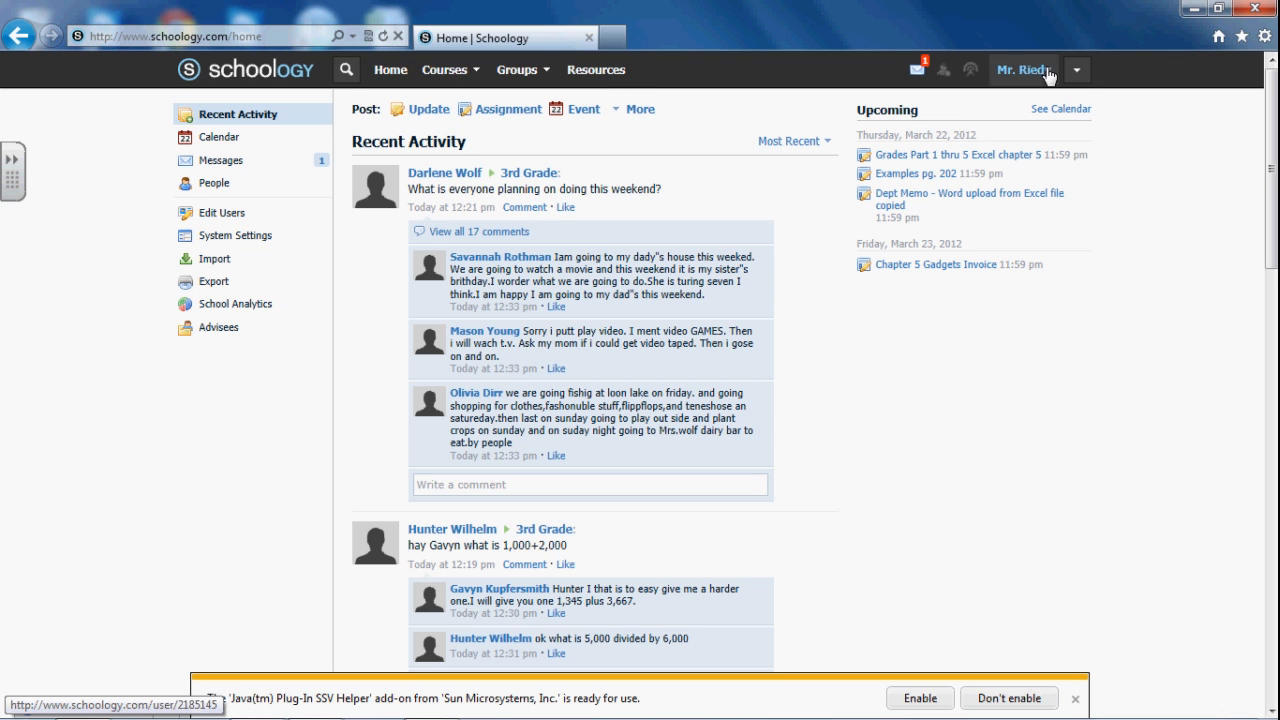
click(1078, 76)
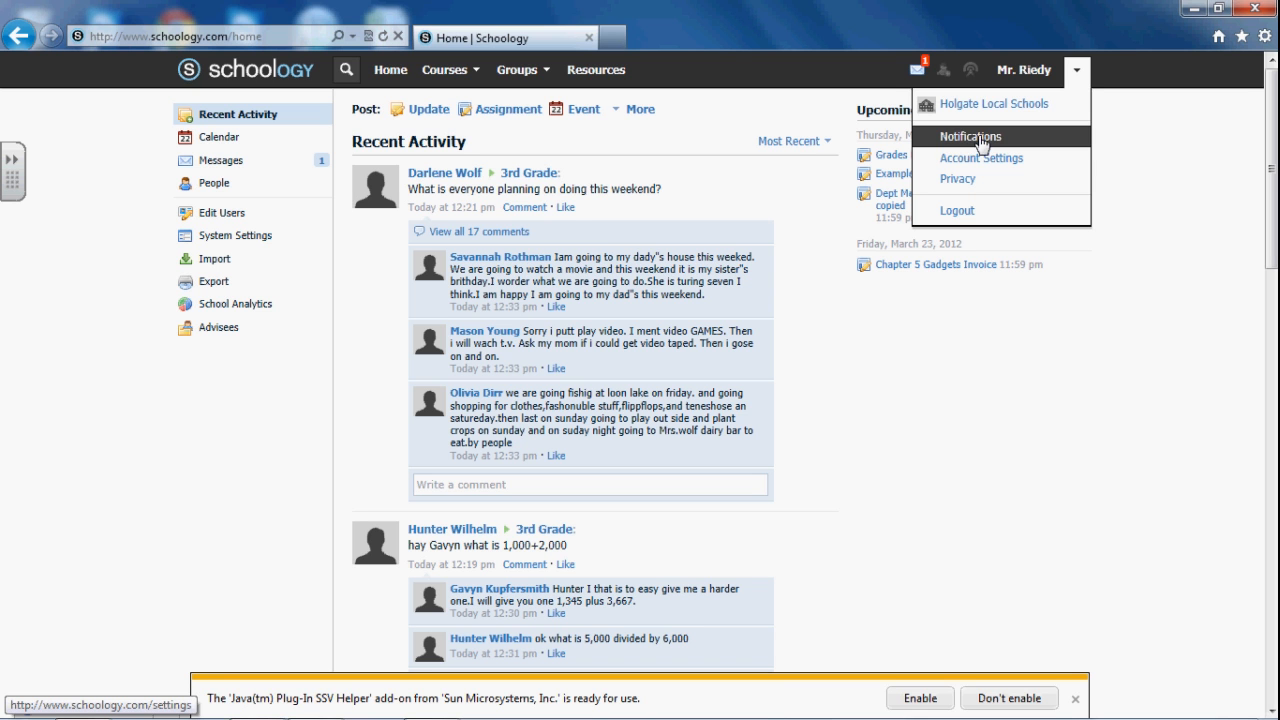
click(1077, 78)
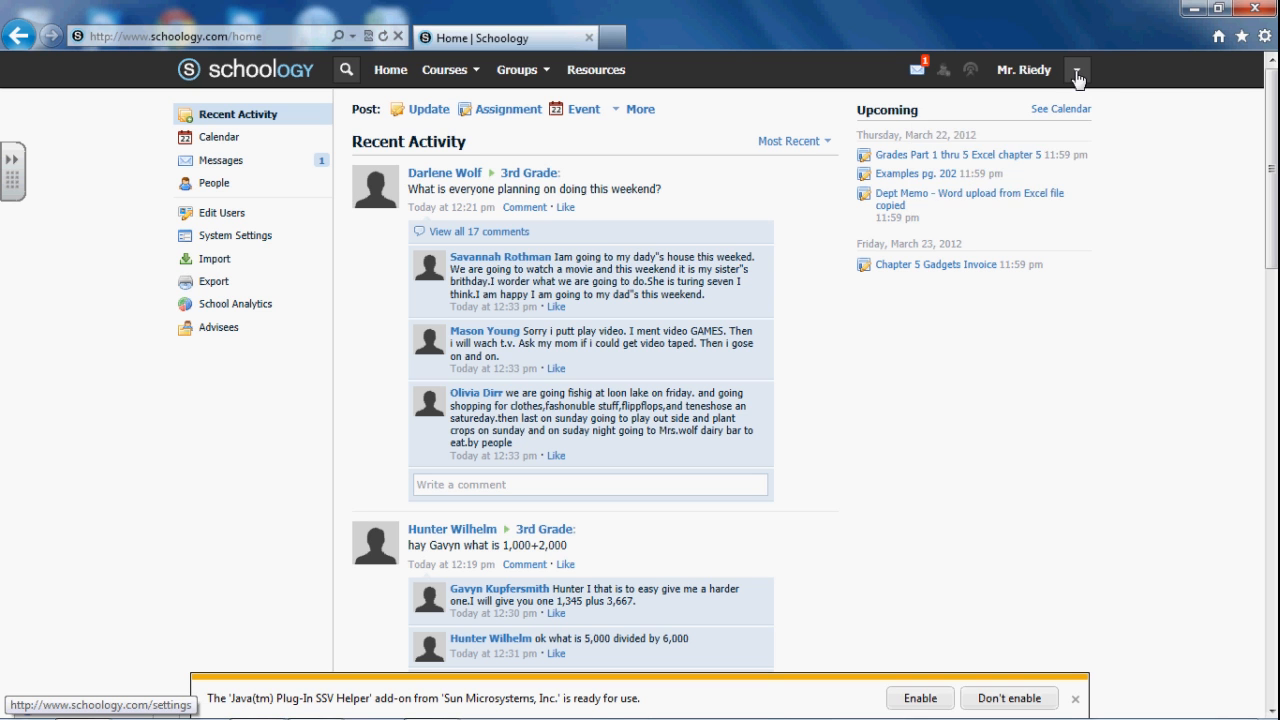
click(1077, 78)
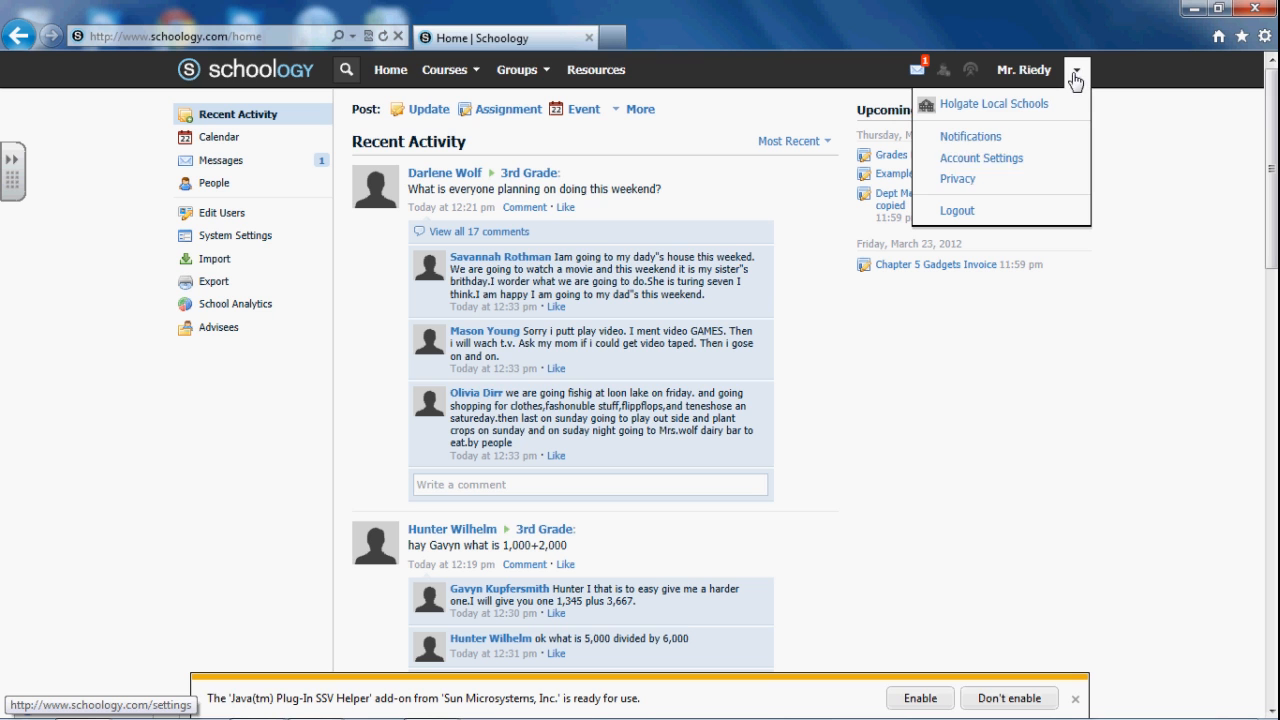
Go to Account Settings and review the email and text-message Notifications options
click(982, 160)
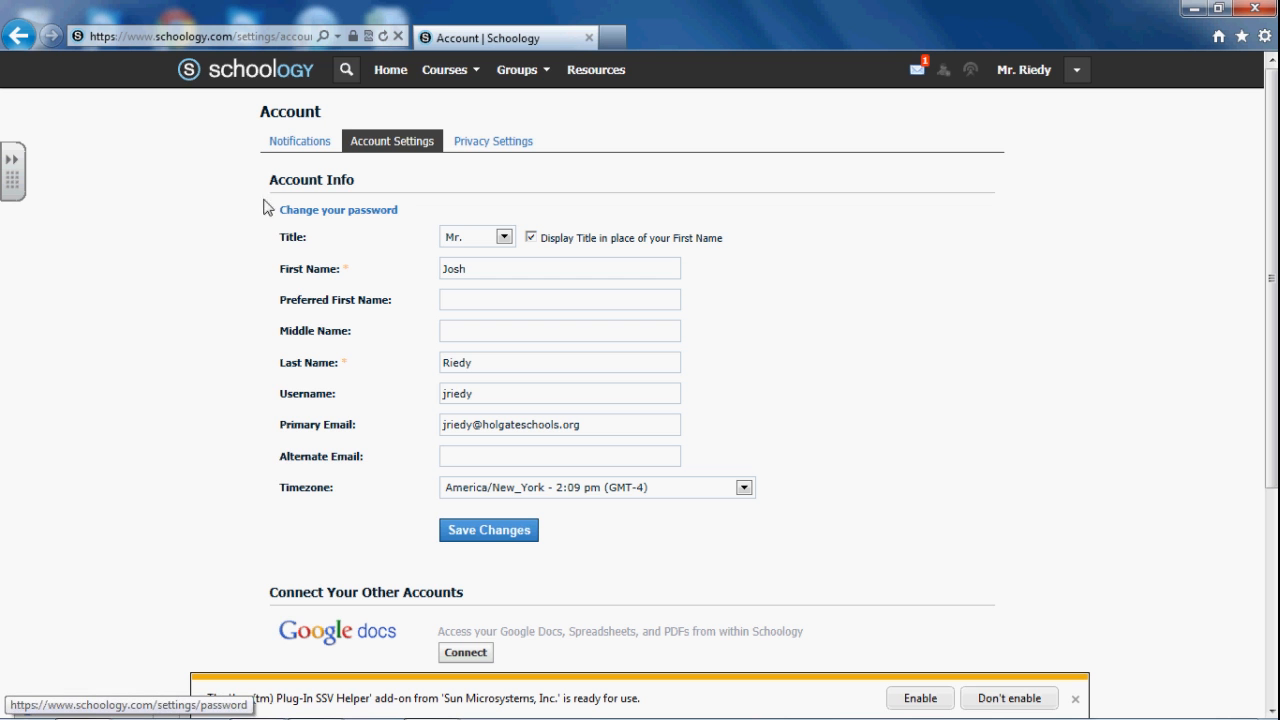
click(292, 145)
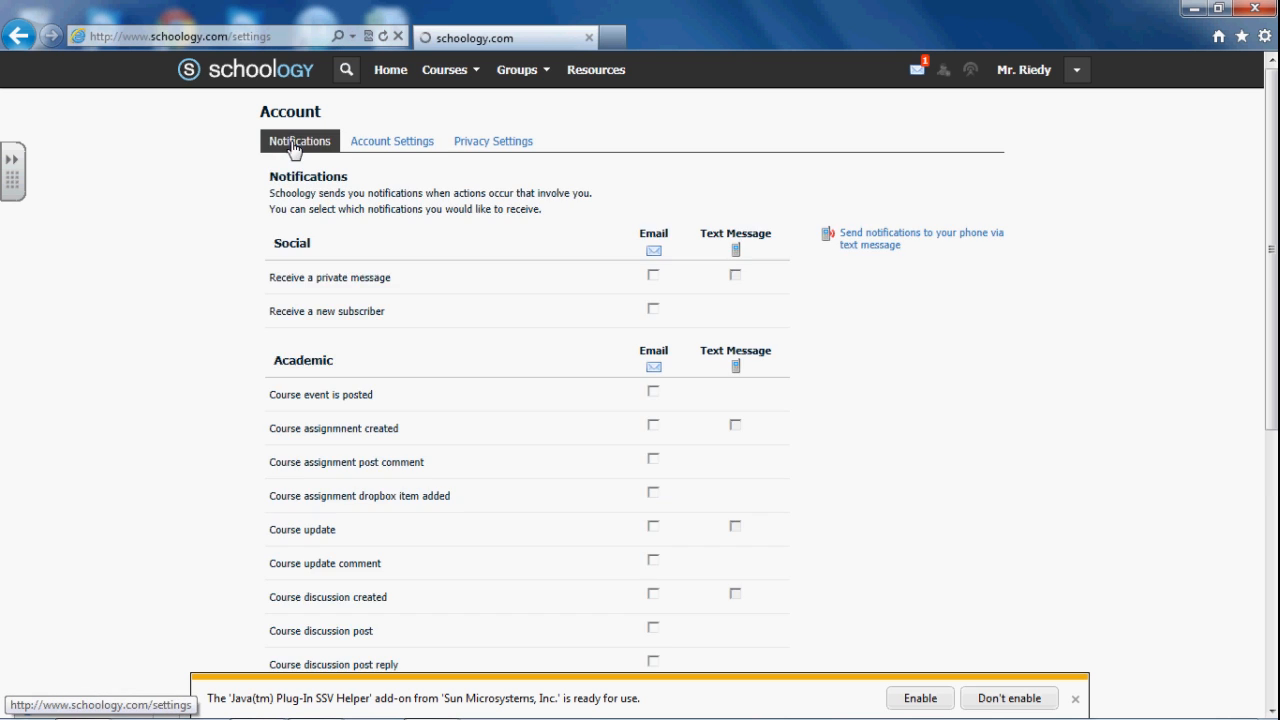
scroll(654, 260, down, 2)
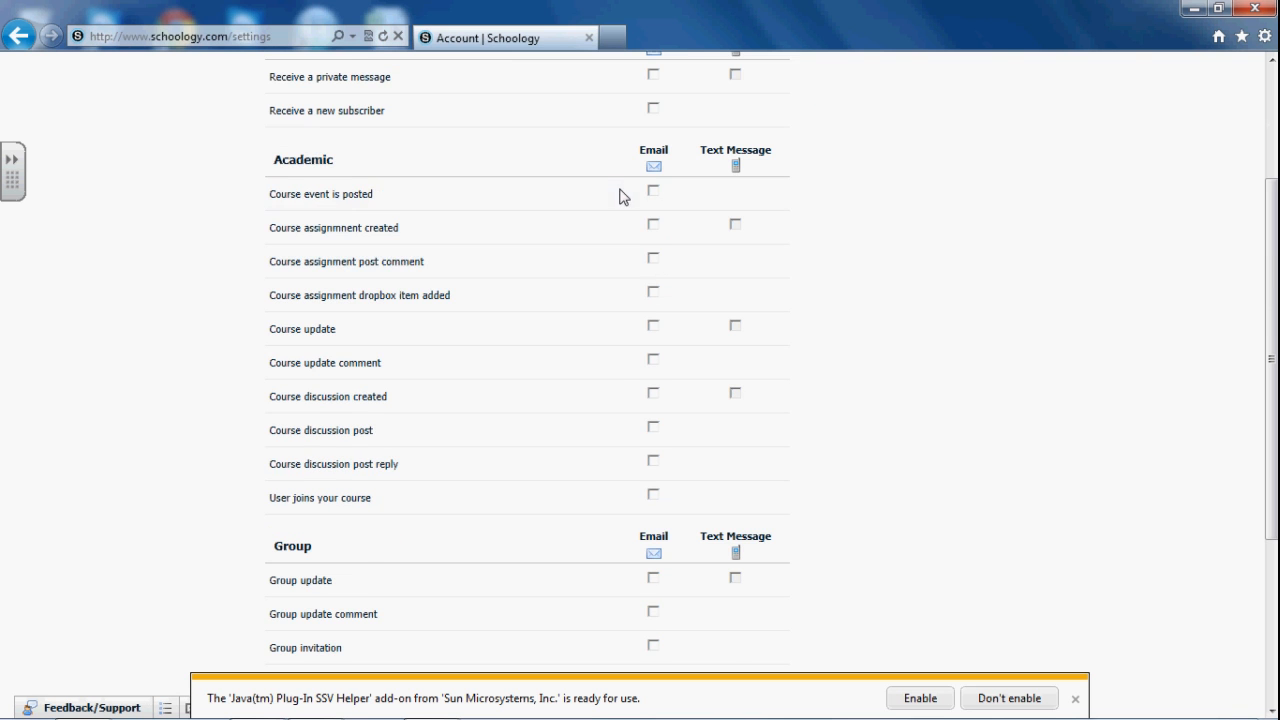
scroll(614, 150, up, 1)
scroll(654, 178, down, 4)
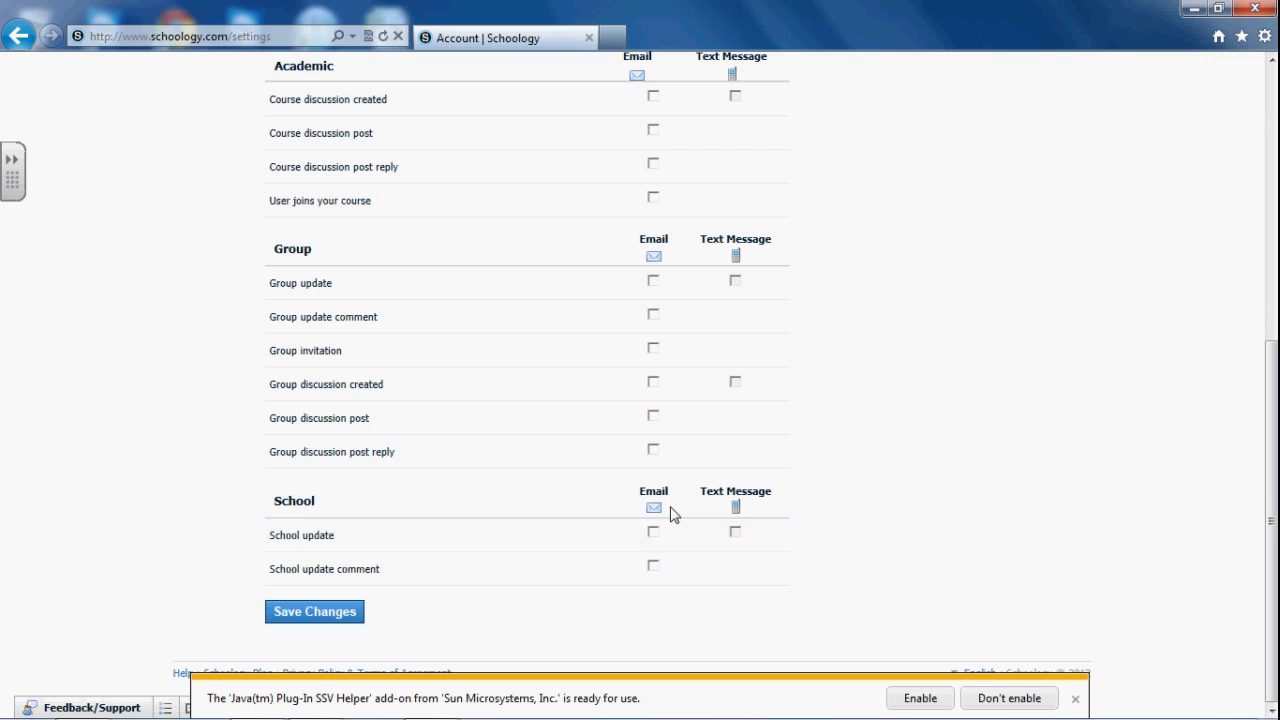
scroll(665, 480, up, 5)
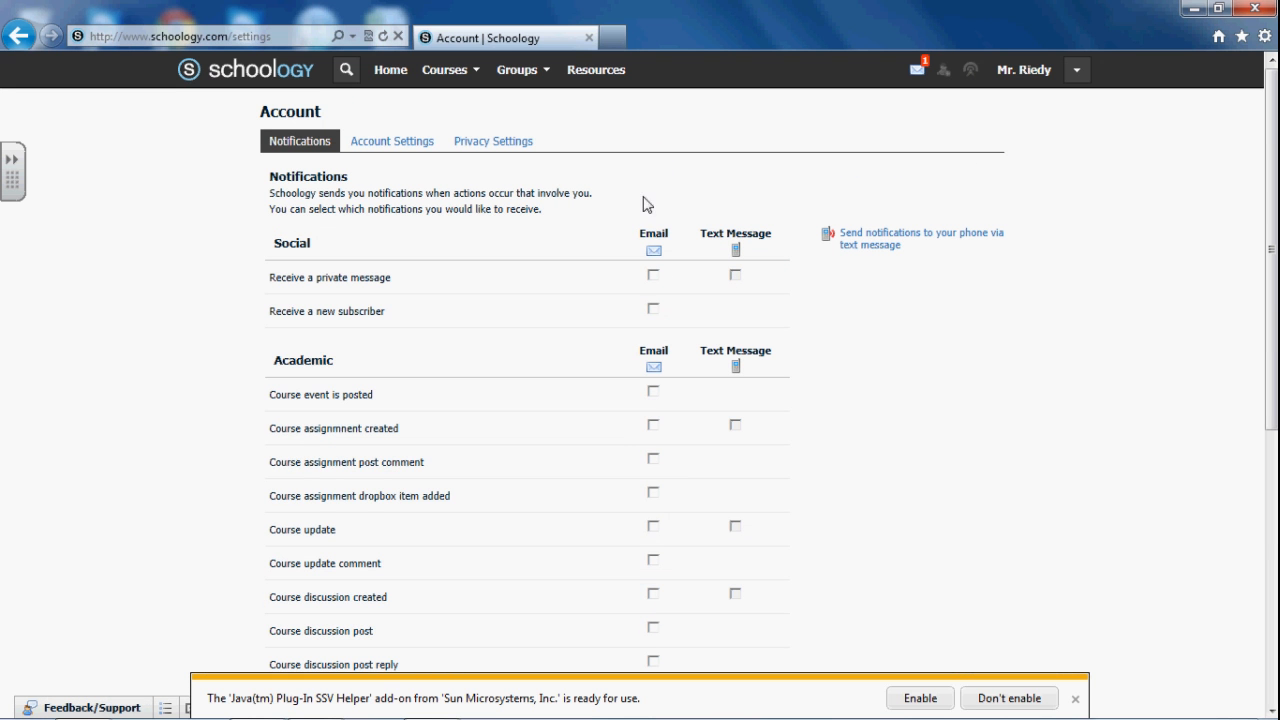
click(401, 143)
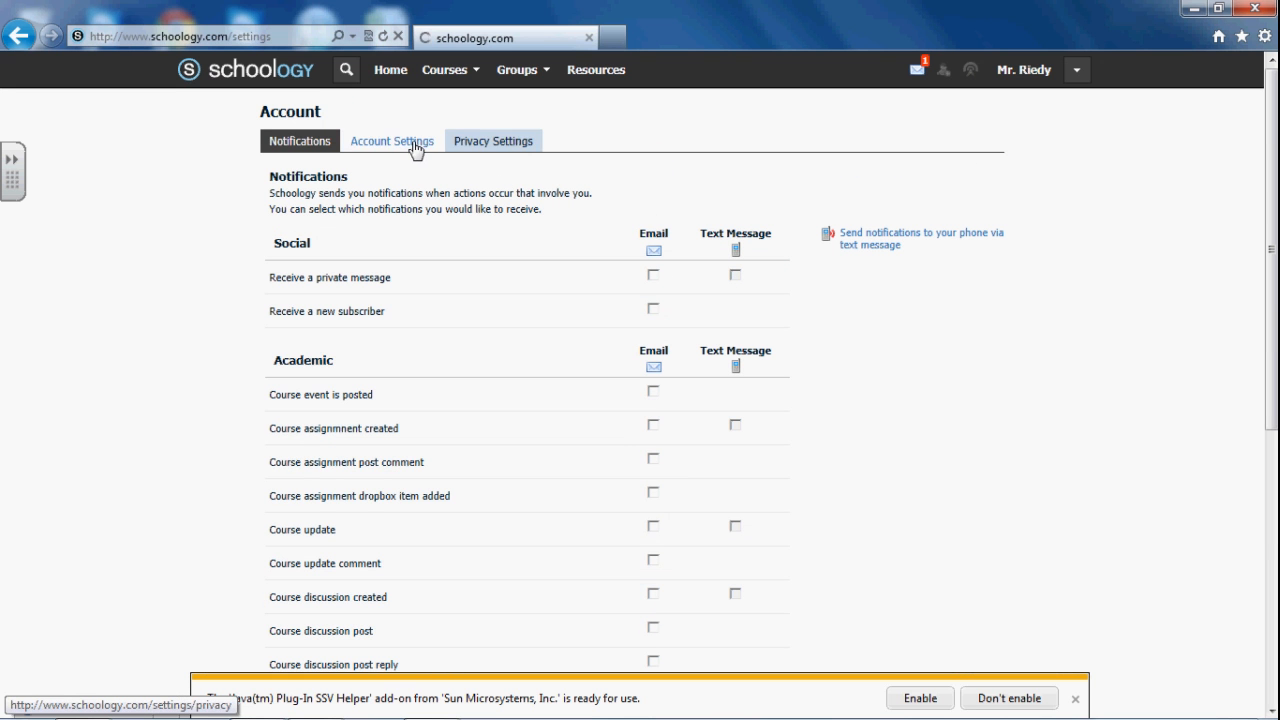
Restrict groups, courses, email address, blog and messaging privacy to School, then save
click(497, 145)
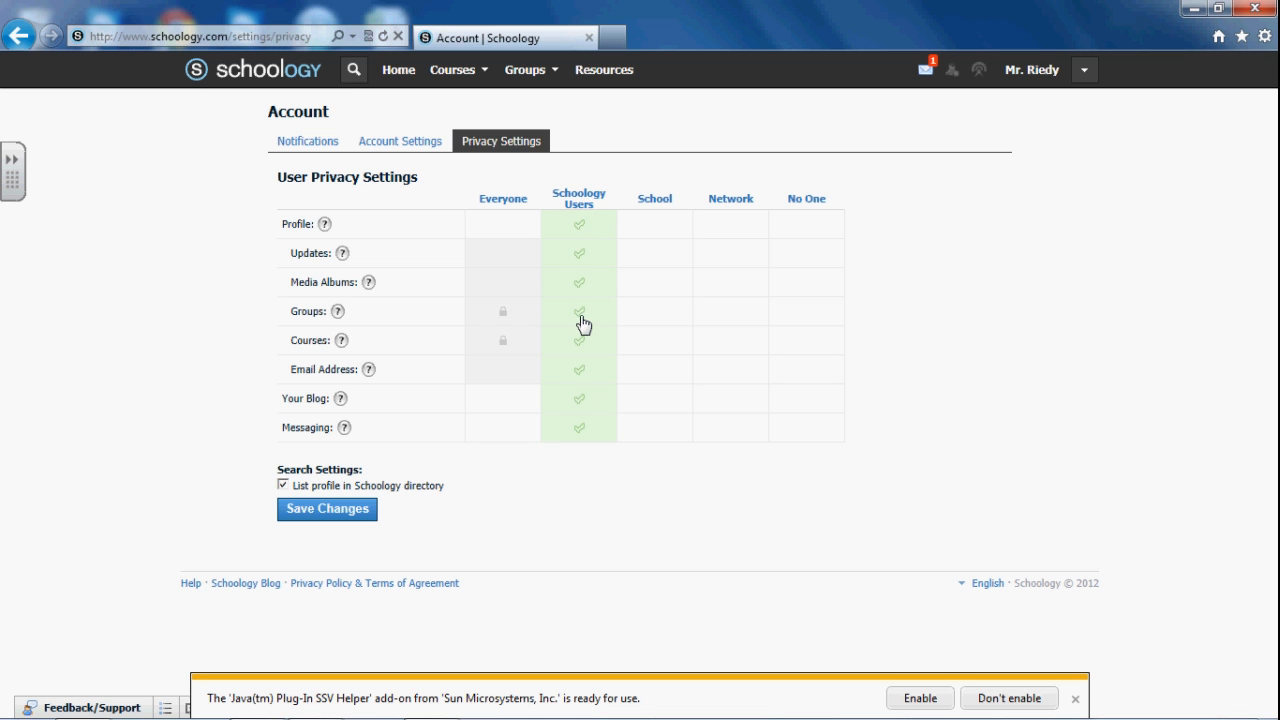
click(655, 318)
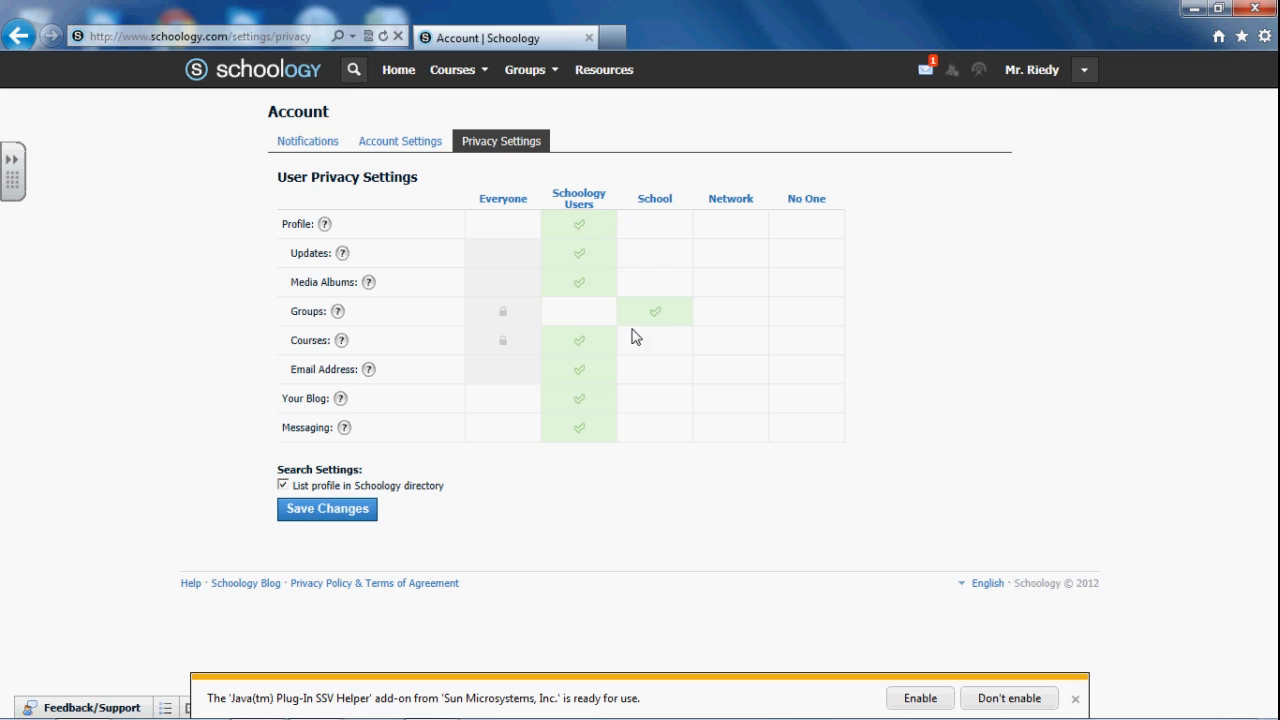
click(650, 344)
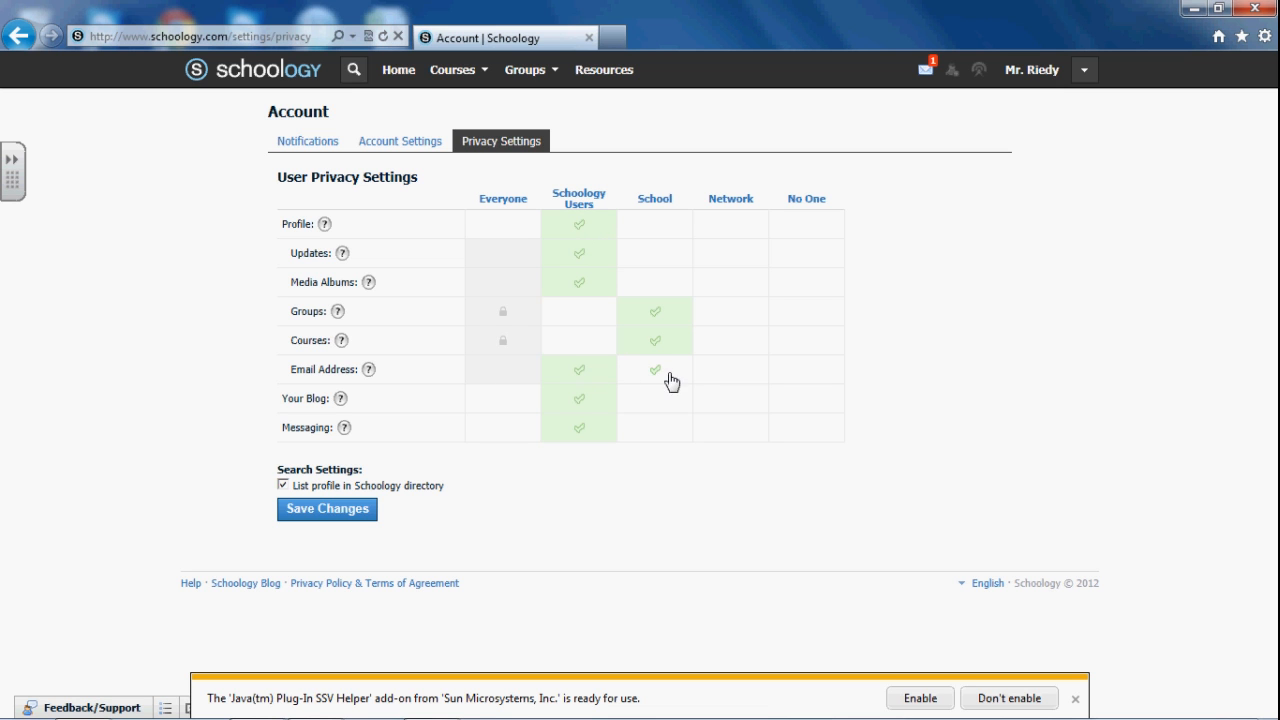
click(655, 378)
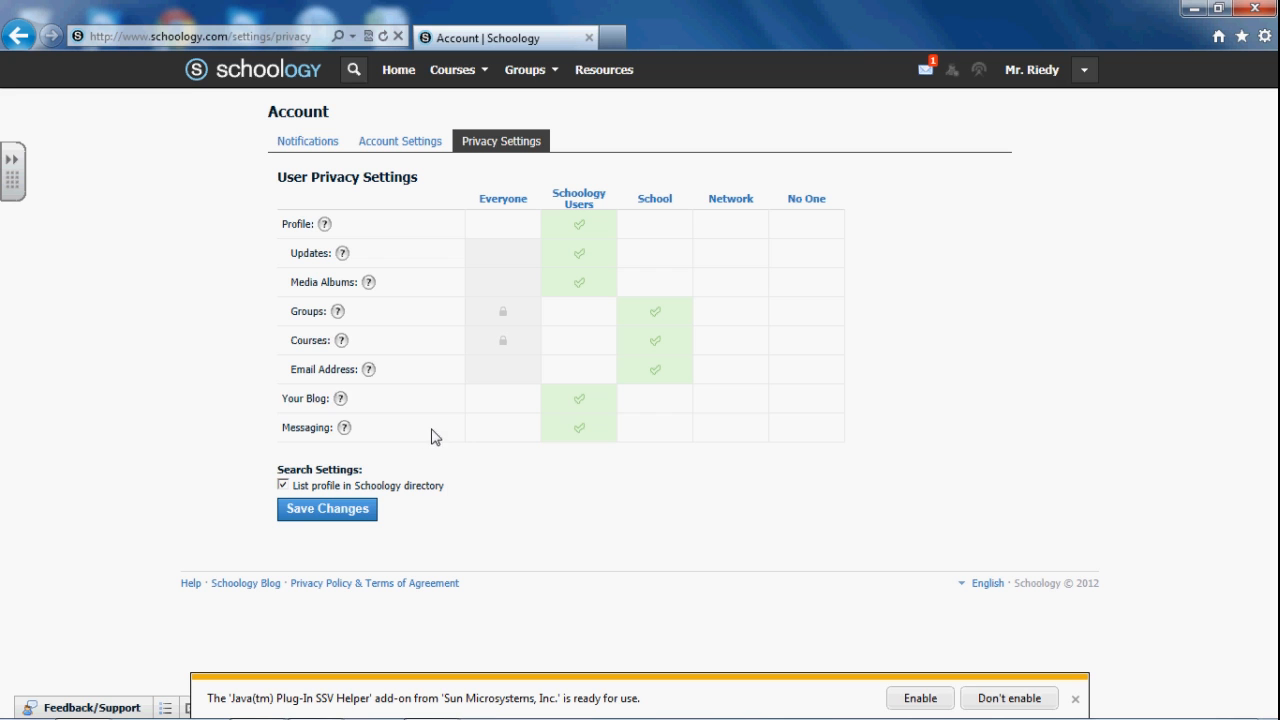
click(651, 430)
click(648, 405)
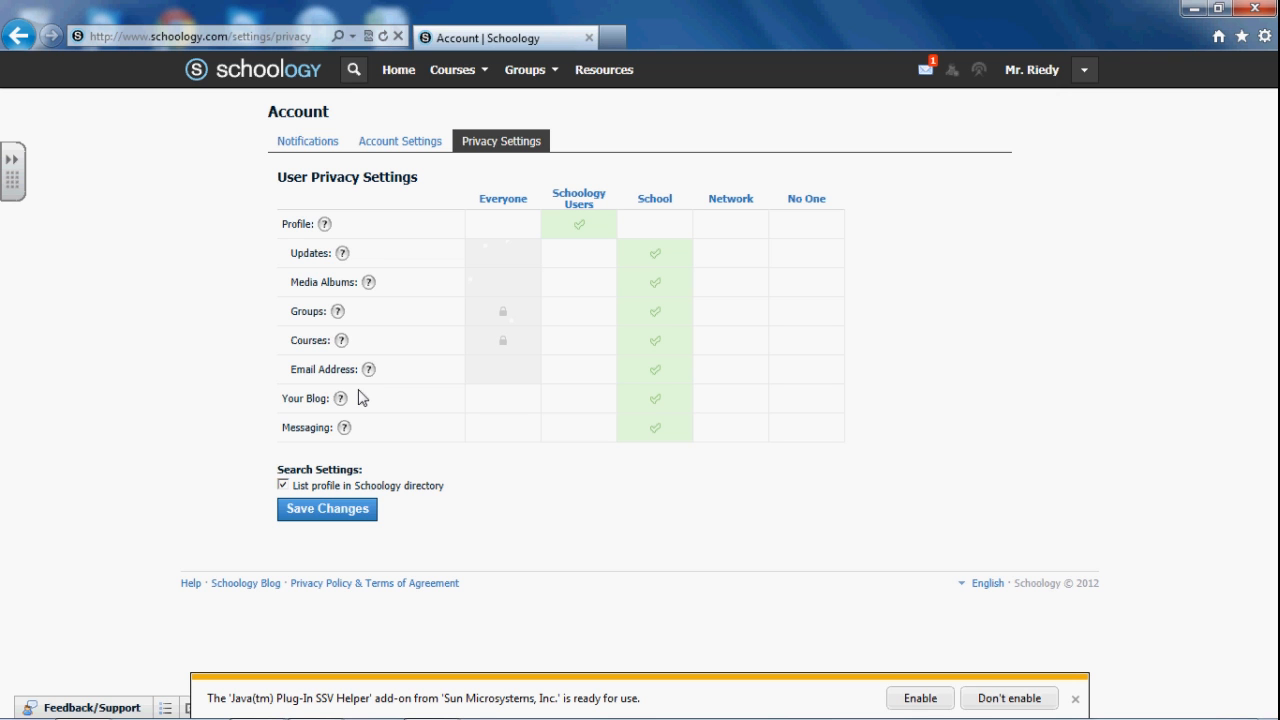
click(400, 75)
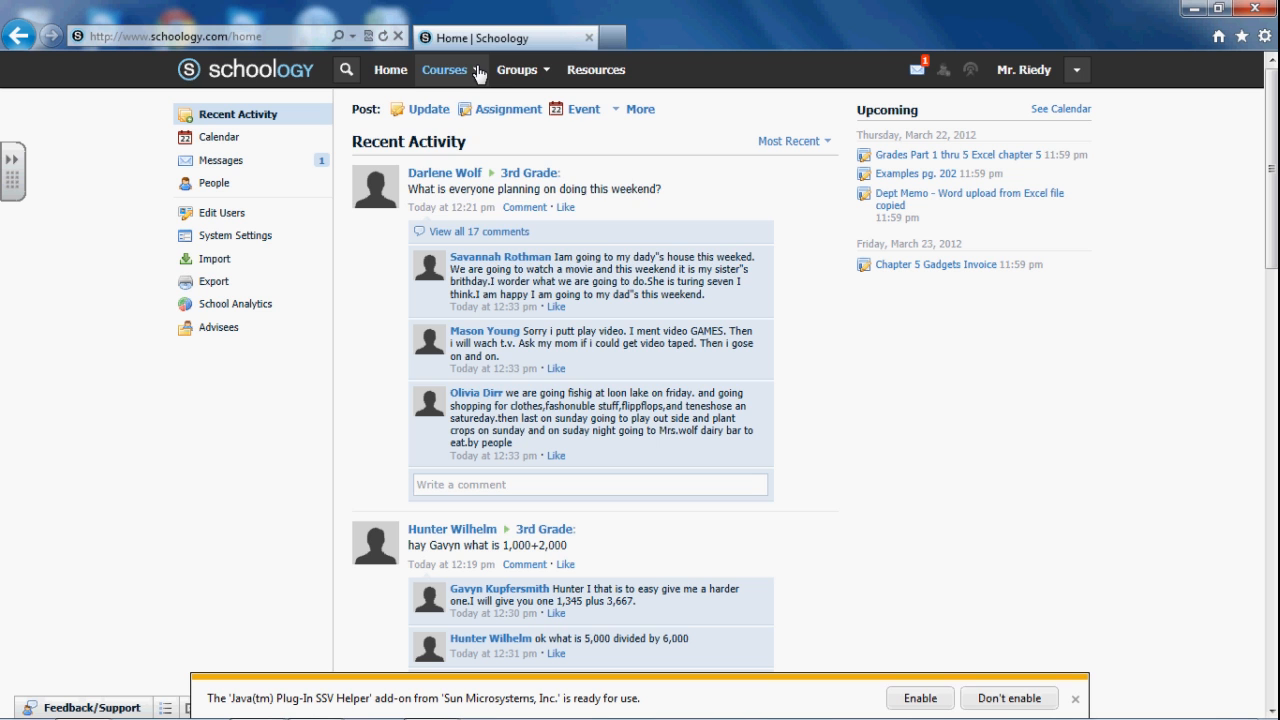
Open Test Course: Semester 2 from the Courses menu
click(479, 72)
click(437, 190)
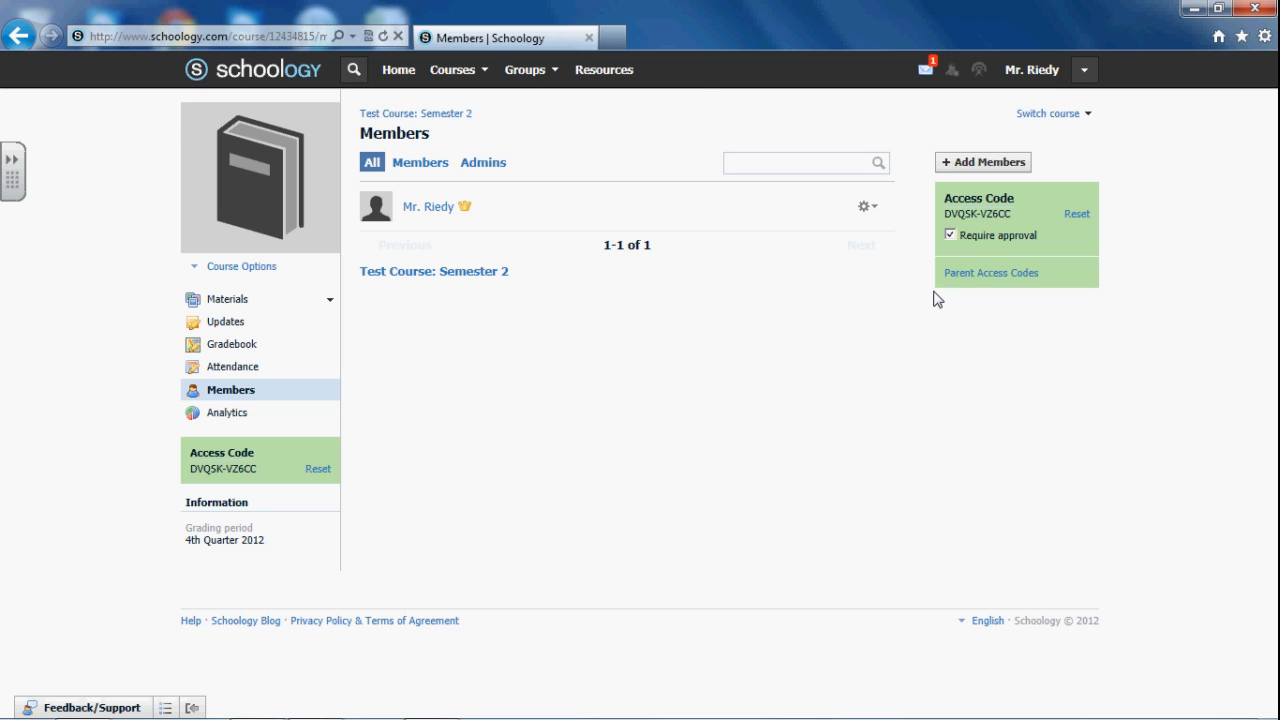
Uncheck Require approval on the test course's access code and begin resetting the code
click(452, 69)
click(481, 190)
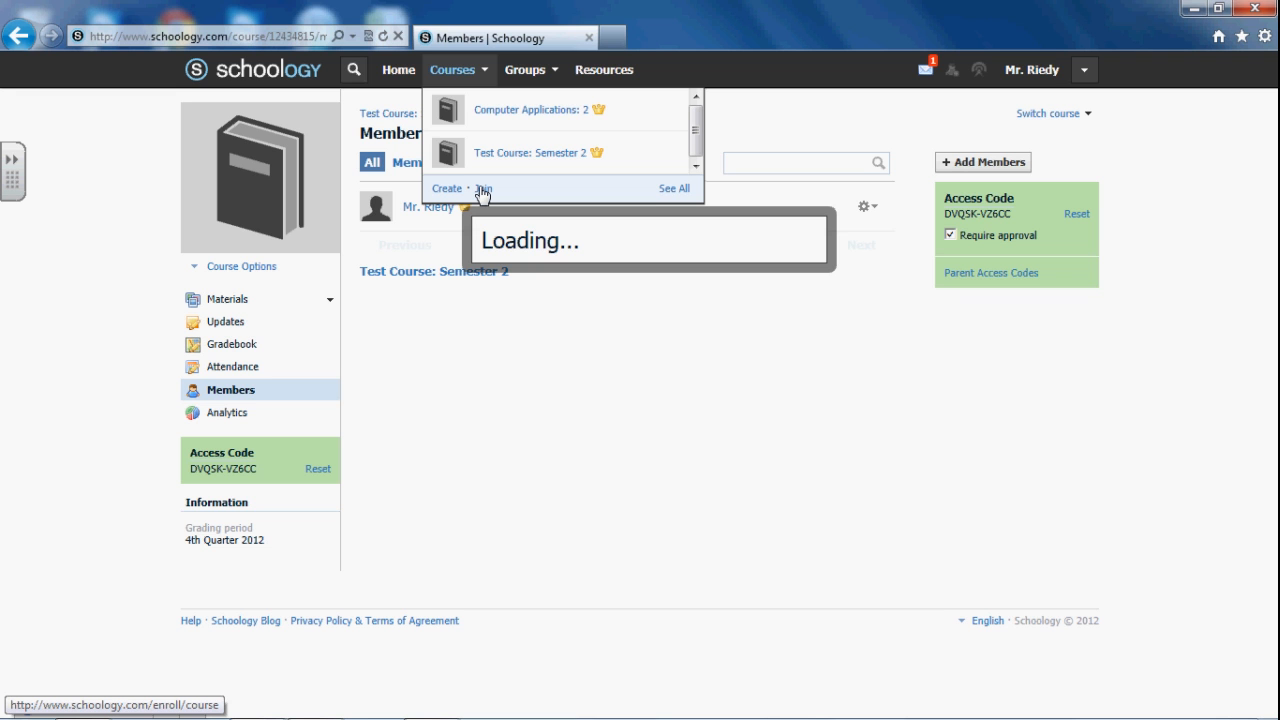
click(951, 236)
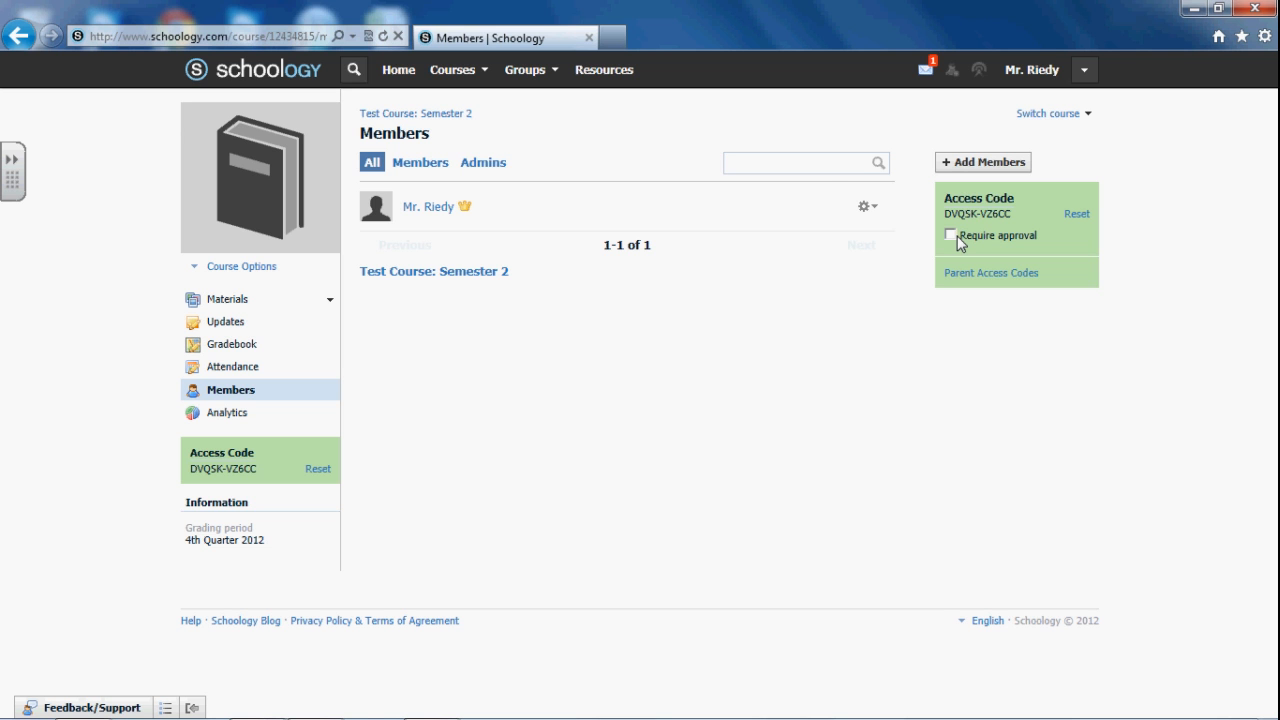
click(1077, 215)
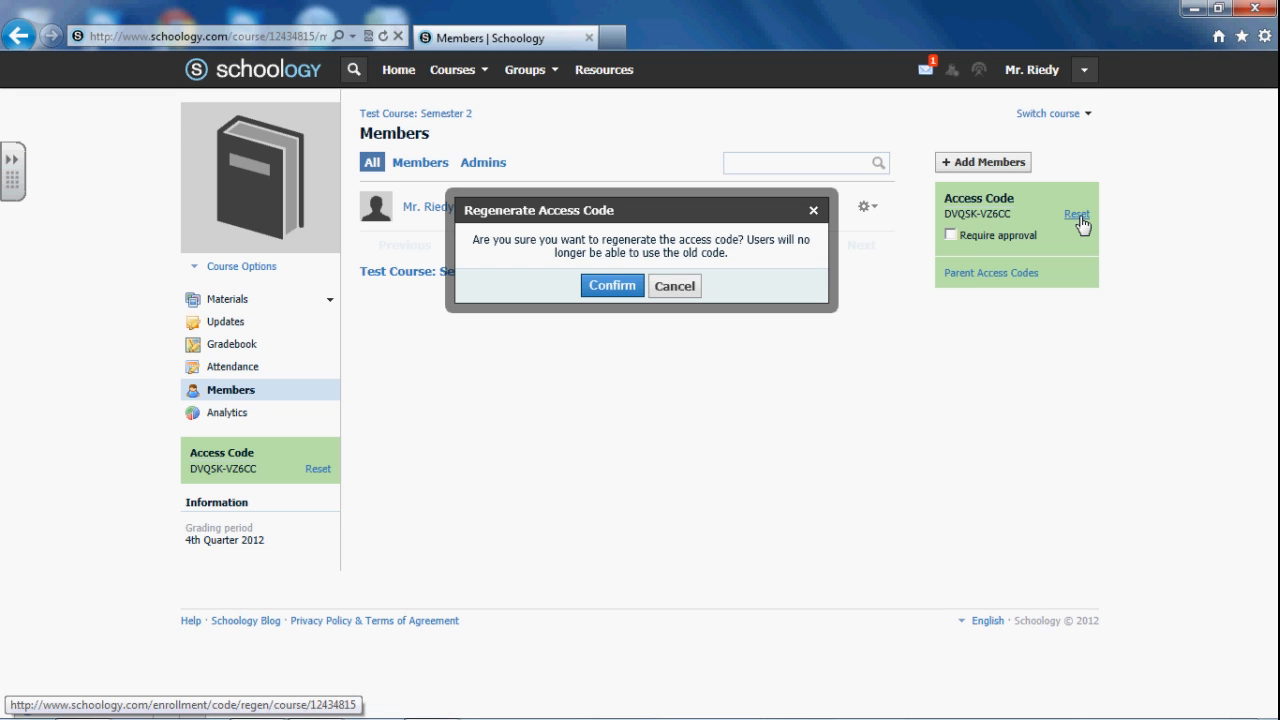
Confirm regenerating the test course's access code
click(612, 286)
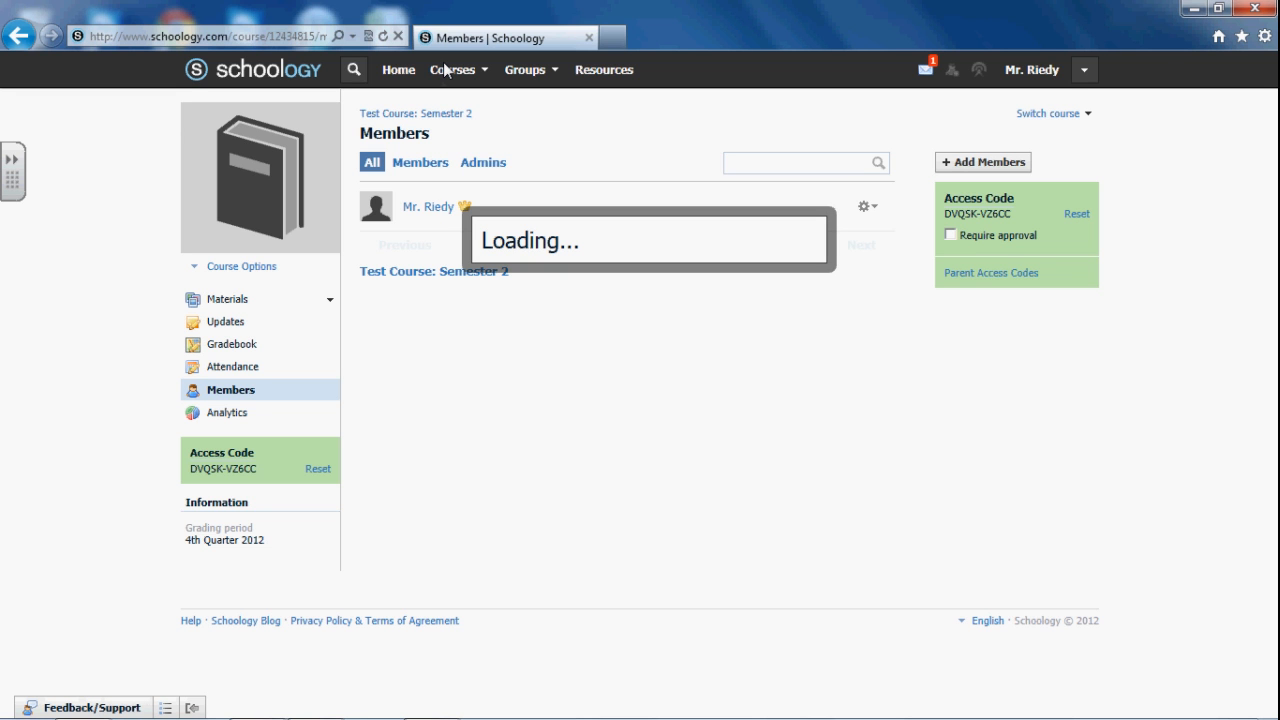